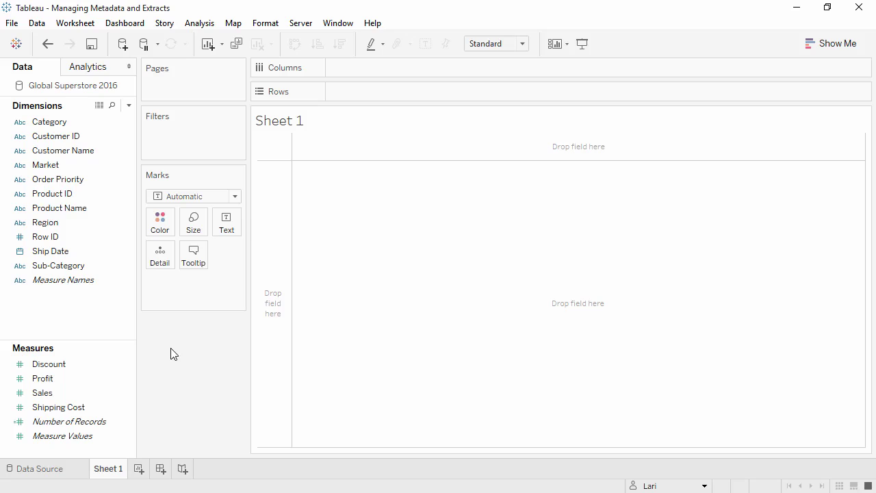
Step: Hide the Order Priority field, briefly showing hidden fields and then hiding them again
right_click(98, 179)
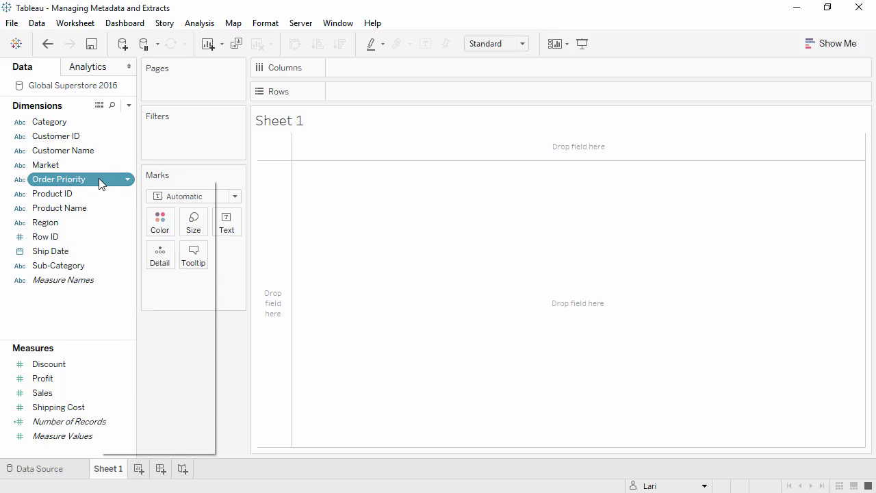
click(127, 240)
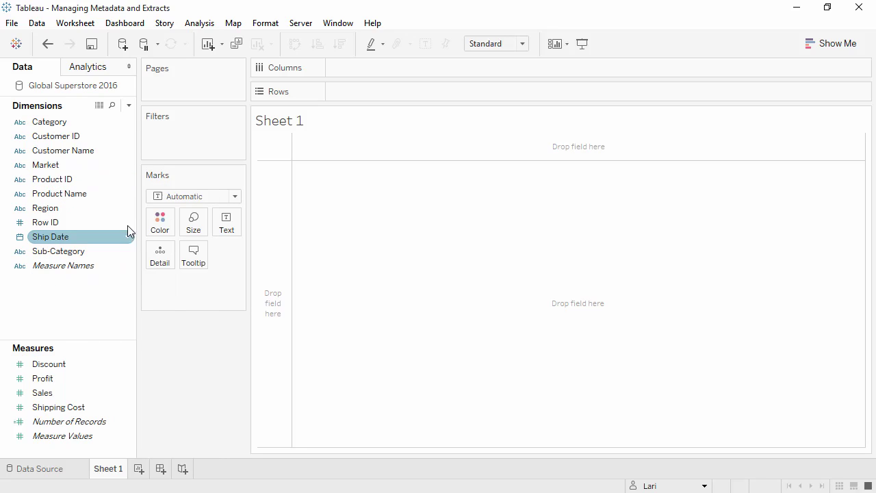
click(129, 105)
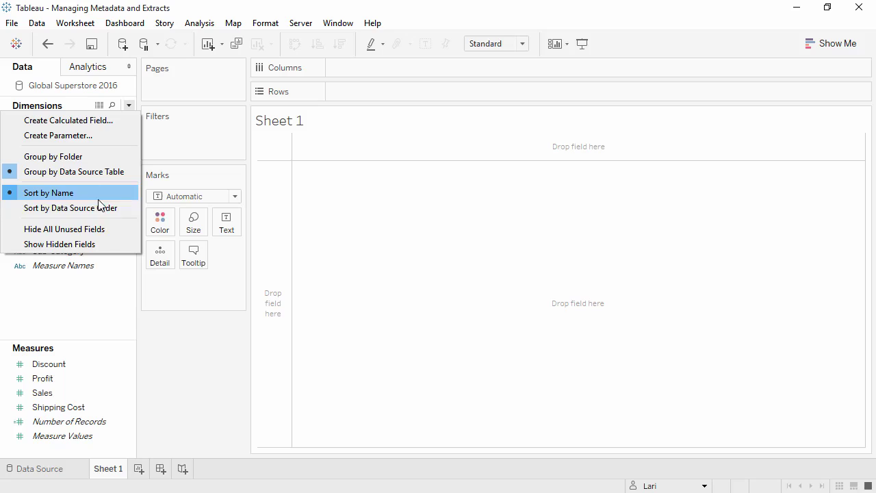
click(96, 244)
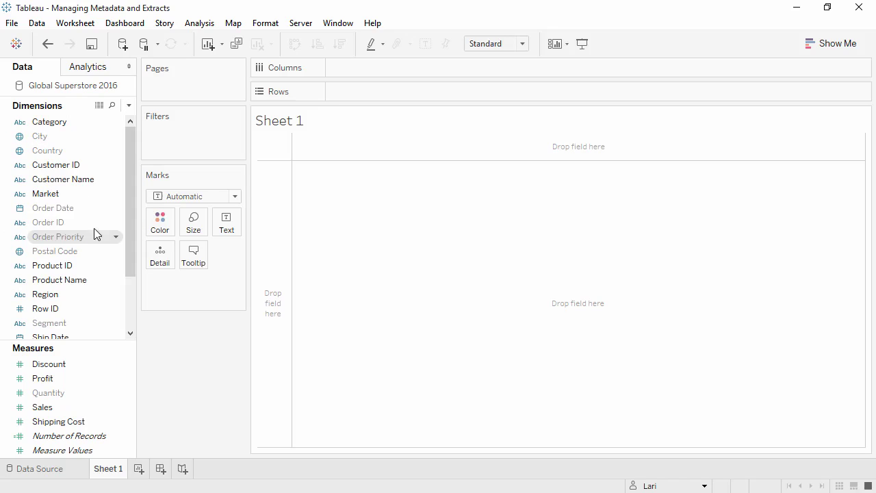
click(129, 106)
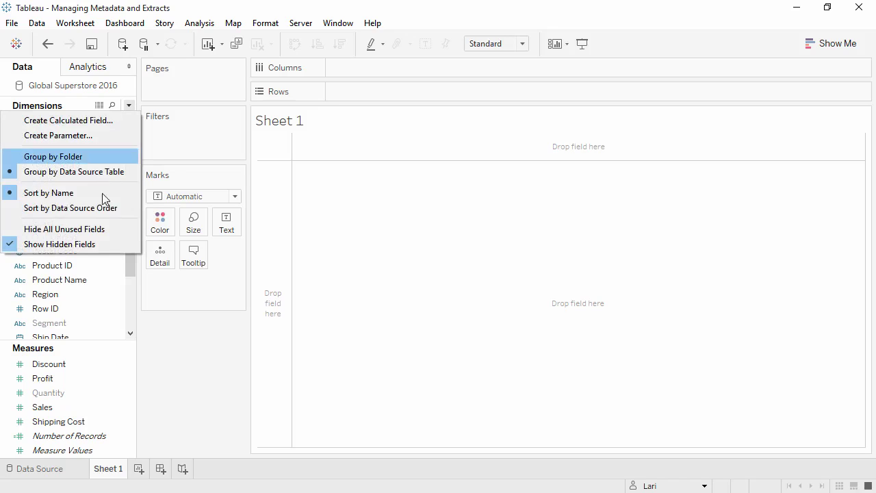
click(102, 245)
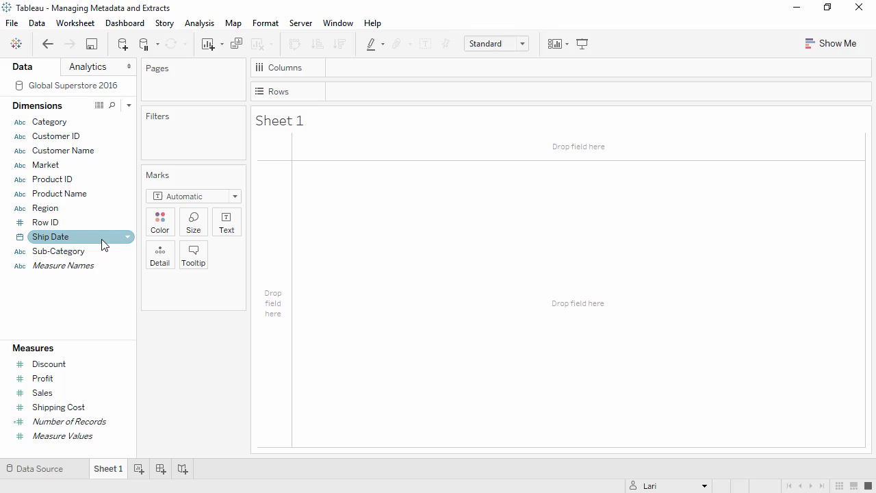
Step: Rename the Ship Date field to Shipping Date
click(102, 239)
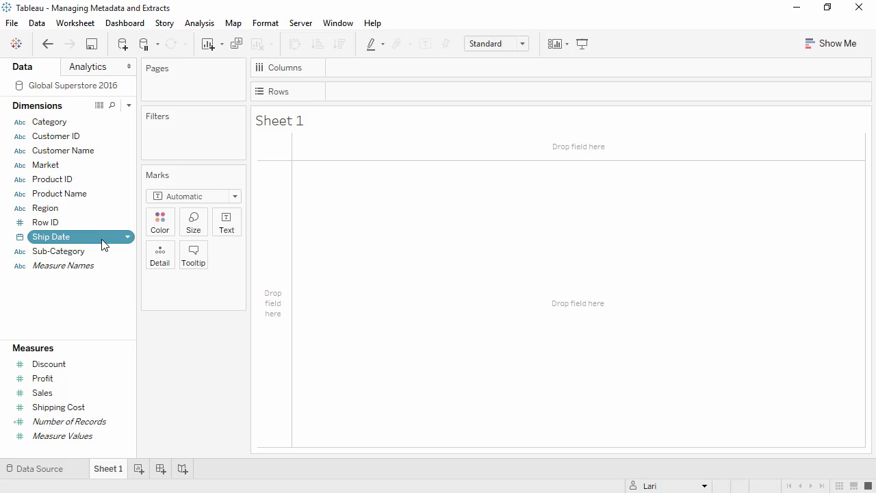
click(102, 242)
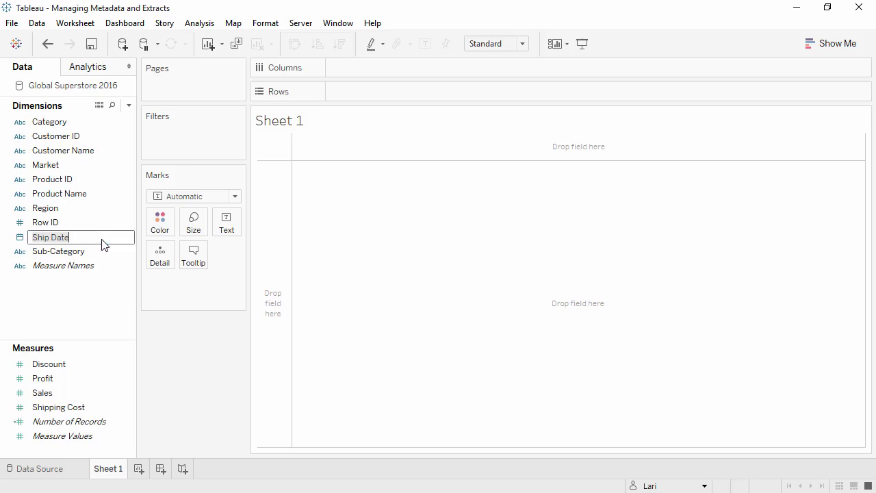
click(51, 236)
text(ping)
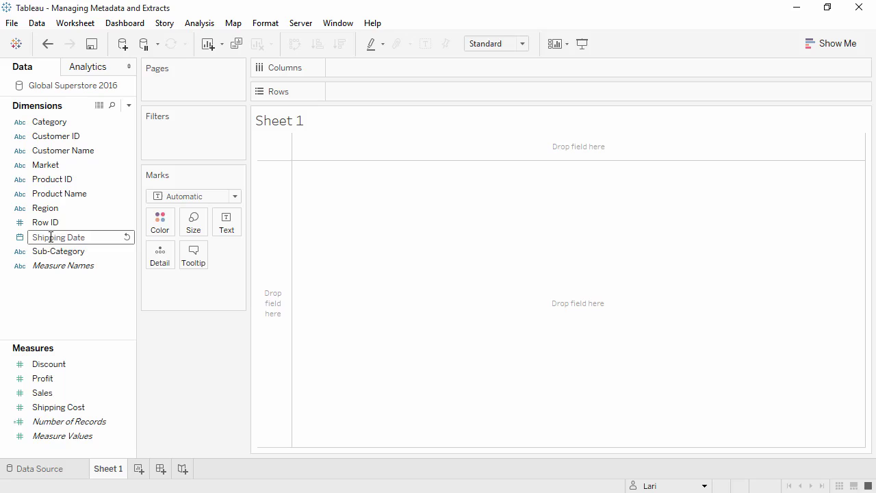
key(Return)
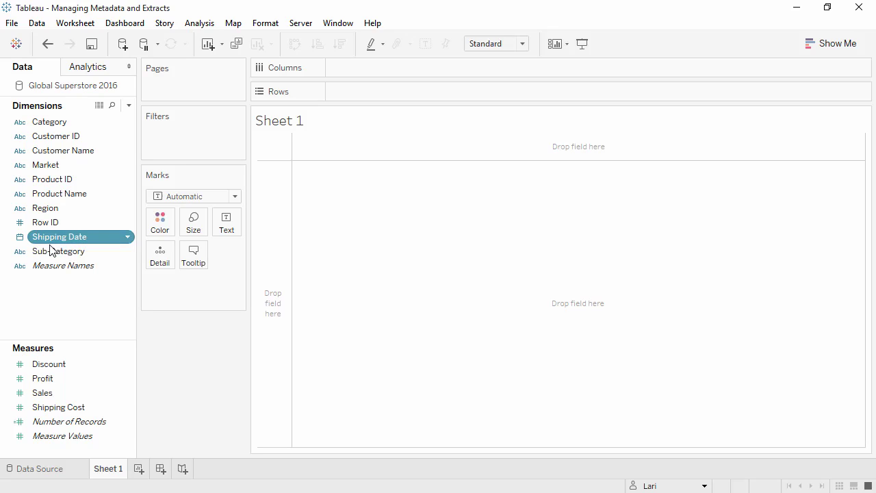
Step: Build a Products hierarchy of Category, Sub-Category and Product Name
click(52, 252)
drag(52, 252, 56, 122)
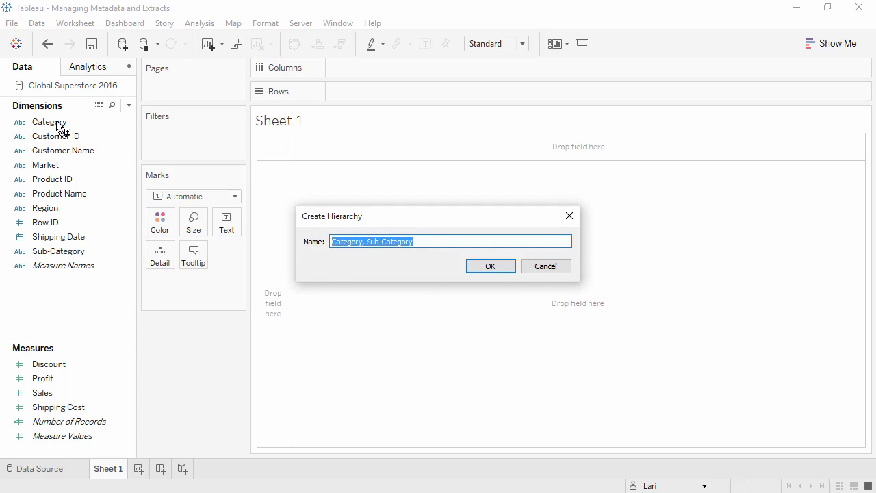
text(Products)
key(Return)
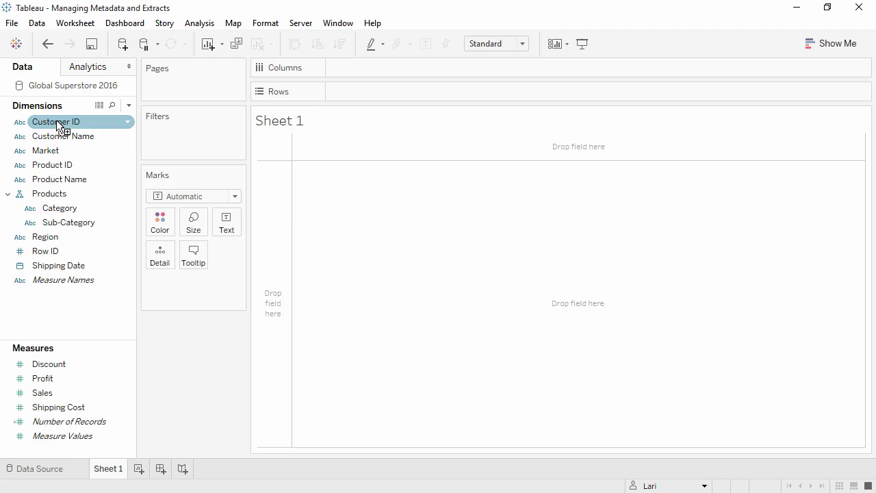
drag(55, 179, 59, 202)
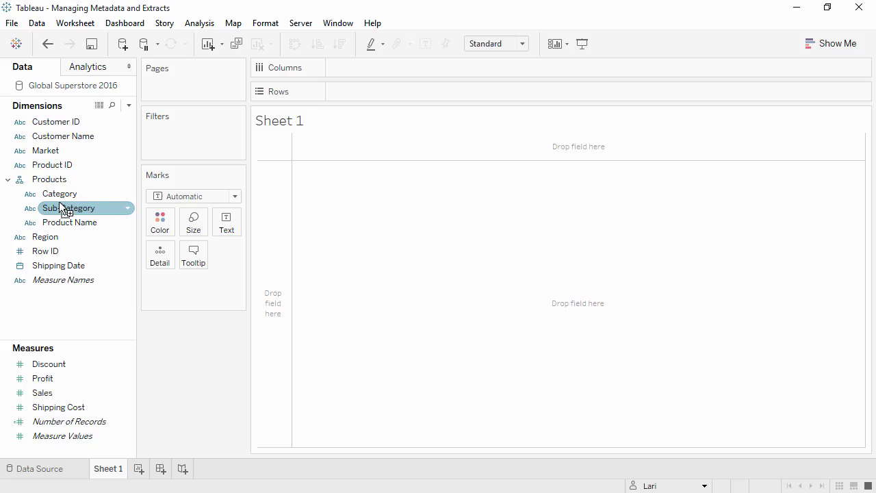
Step: Put Category on Rows and drill down to sub-categories, then to product names and back
double_click(62, 195)
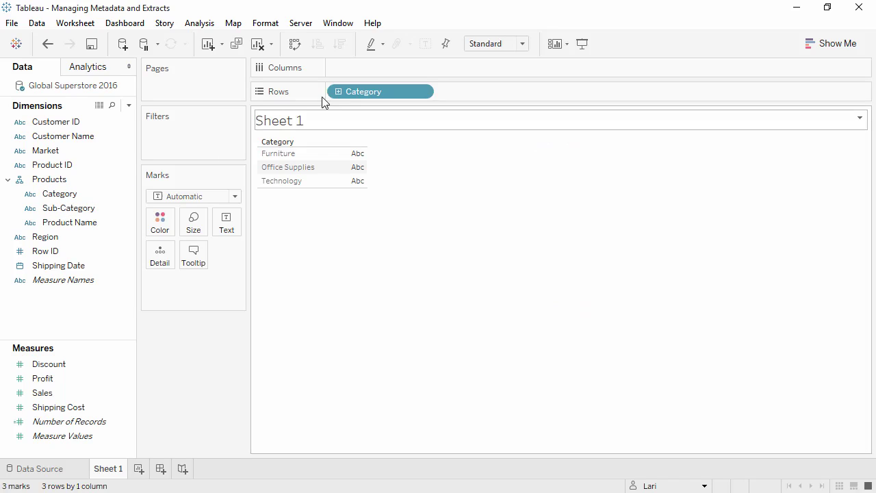
click(338, 91)
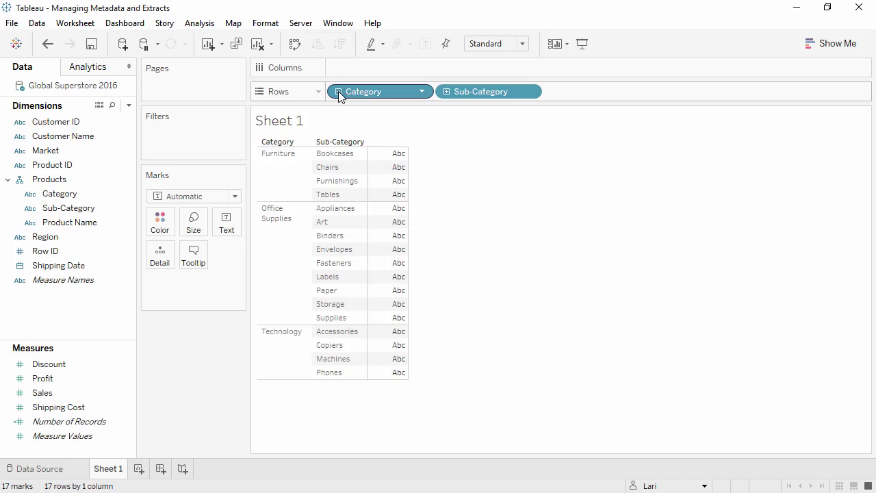
click(445, 91)
click(446, 92)
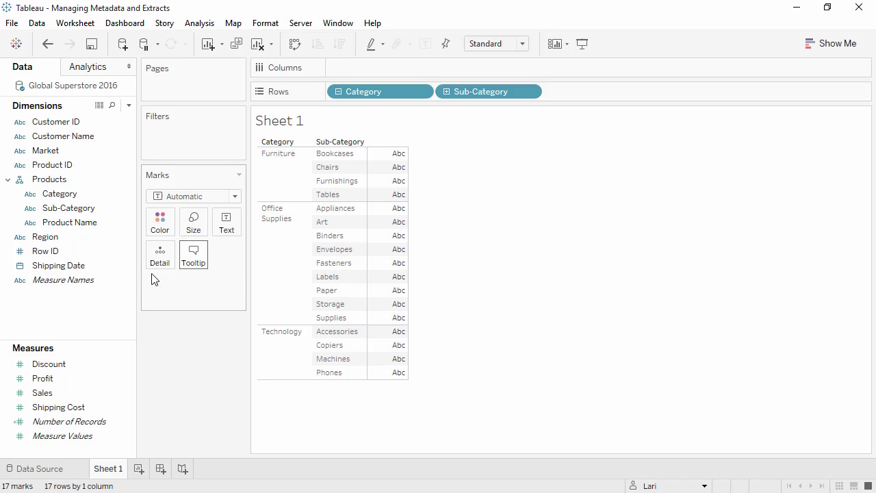
Step: Group the Data pane by folder and create a folder named Customers
right_click(96, 304)
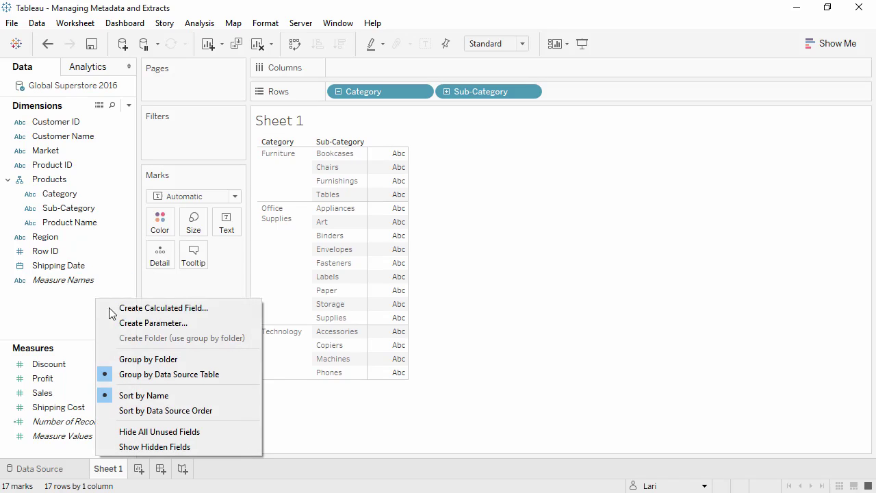
click(130, 359)
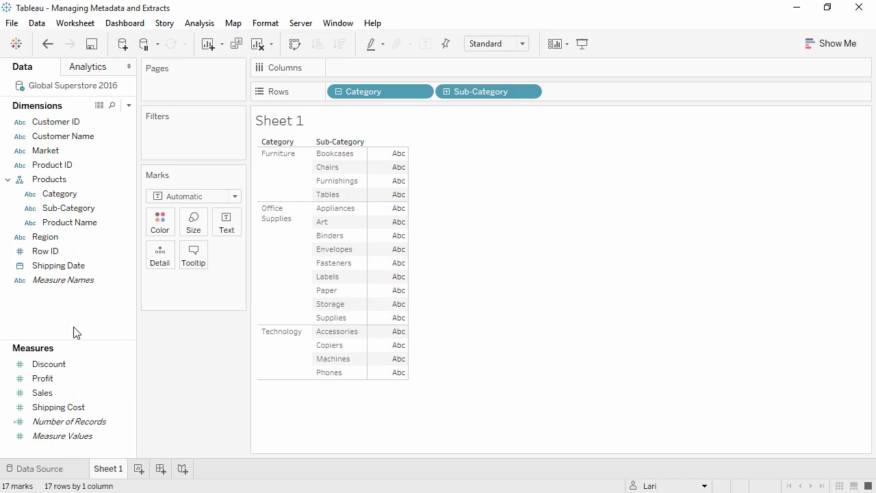
right_click(60, 304)
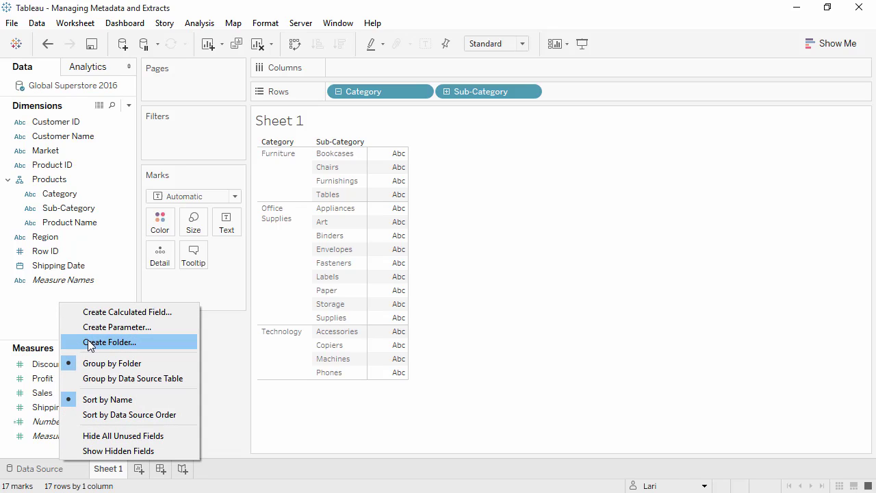
click(90, 342)
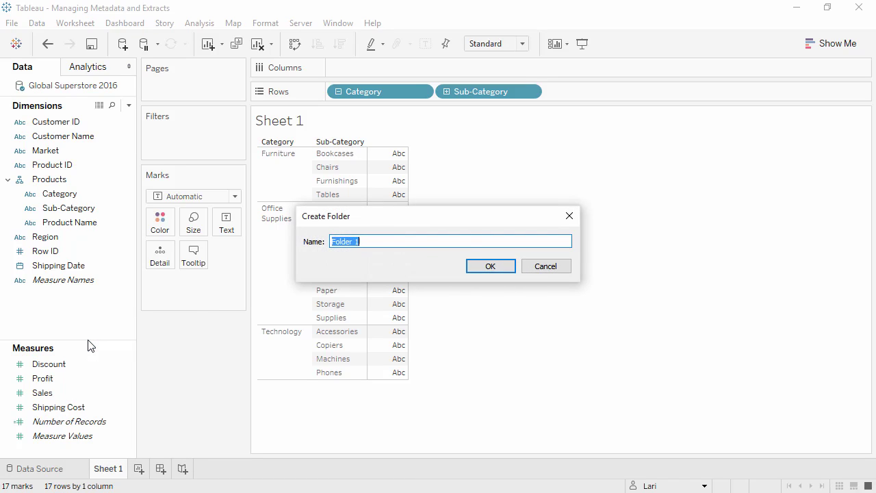
text(Customers)
click(490, 267)
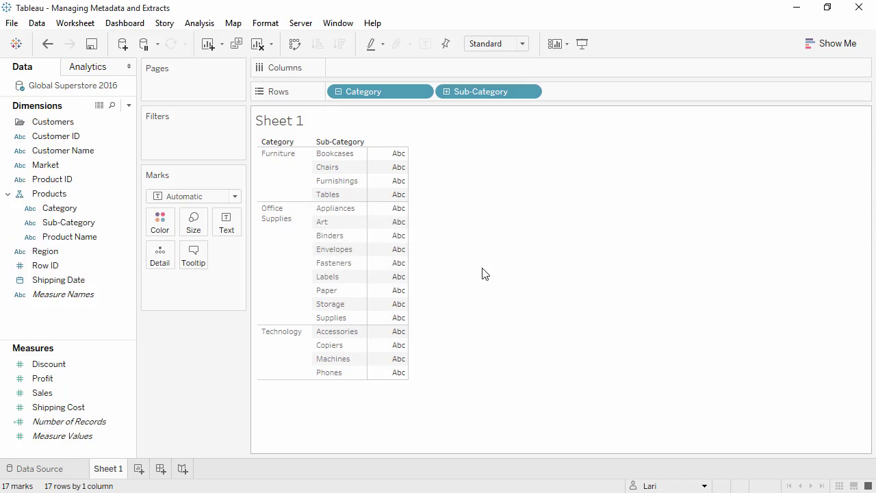
Step: Move Customer Name and Customer ID into Customers, then search the field list for 's'
click(80, 152)
drag(81, 152, 79, 128)
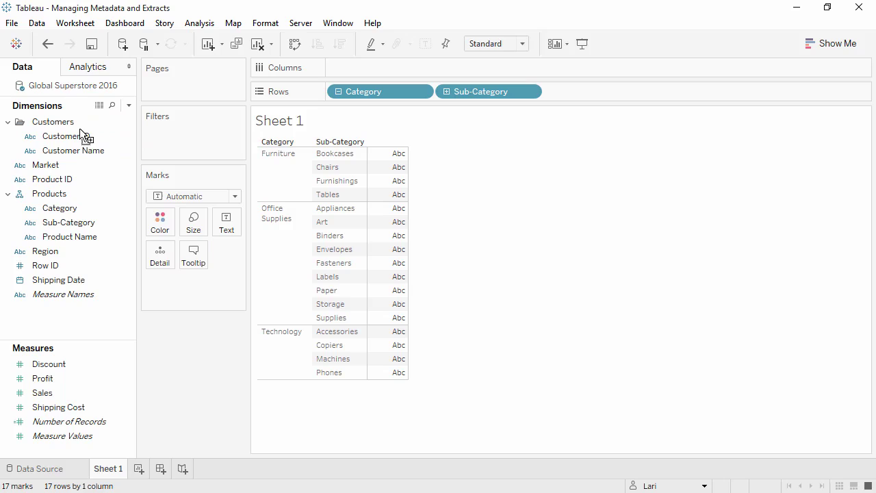
click(7, 122)
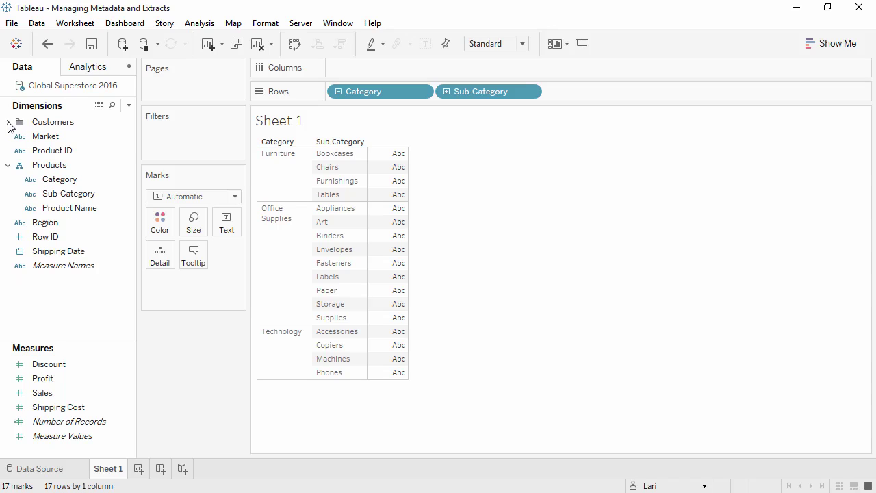
click(8, 166)
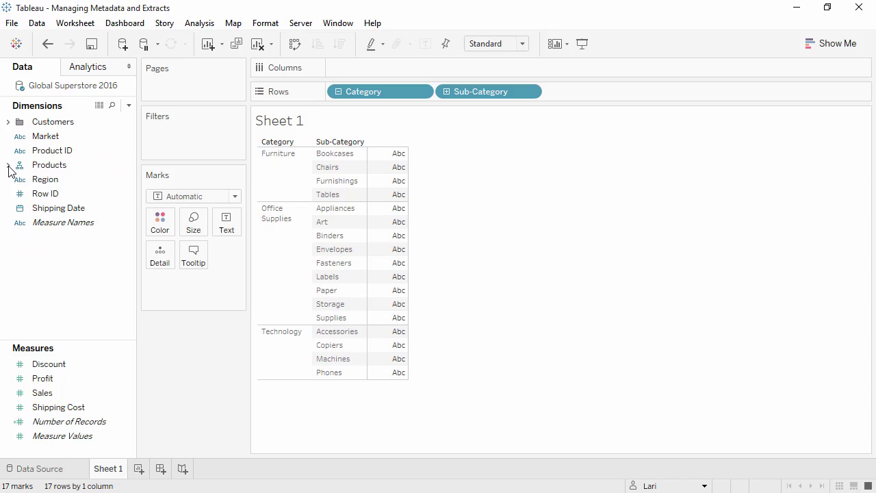
click(8, 165)
click(8, 121)
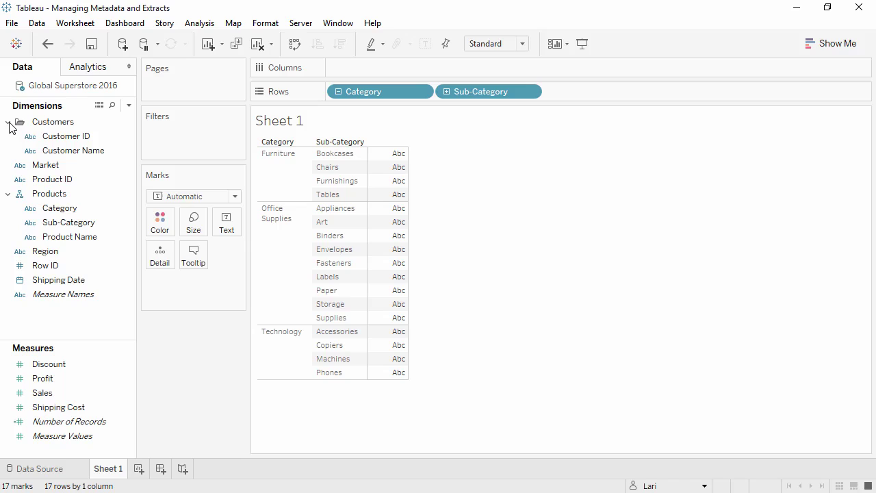
click(112, 106)
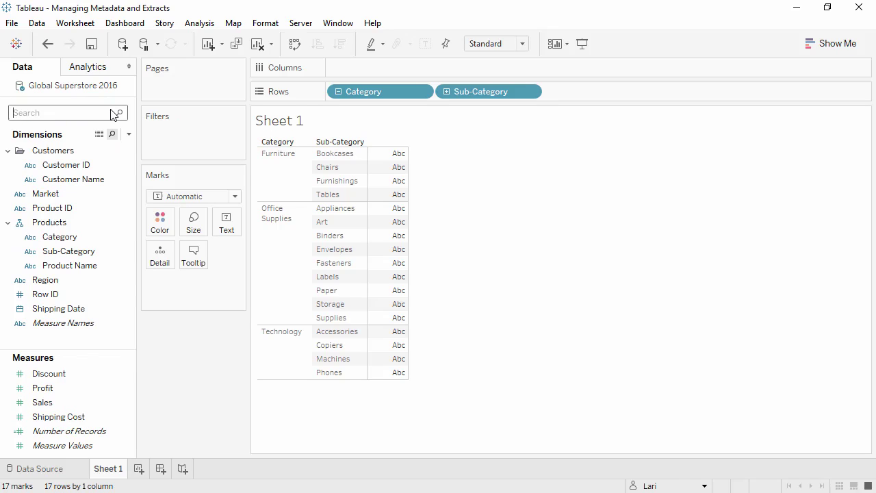
text(s)
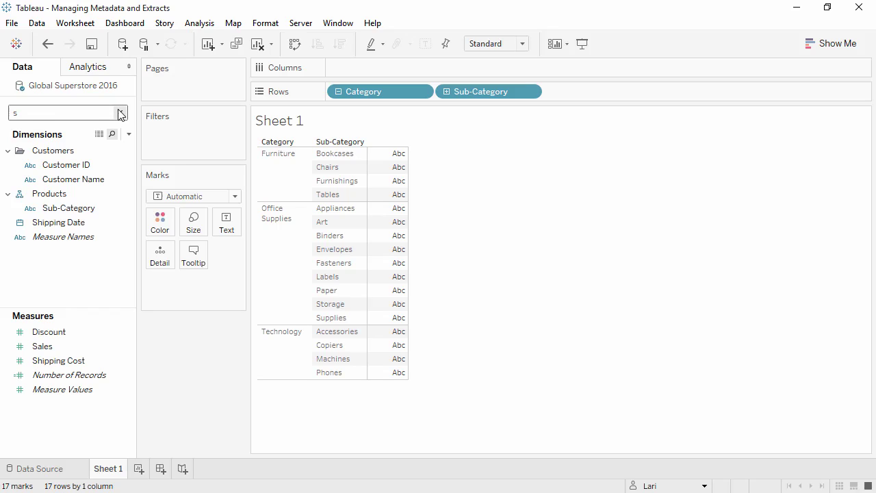
Step: Clear the field search and change Row ID's data type to String
click(119, 113)
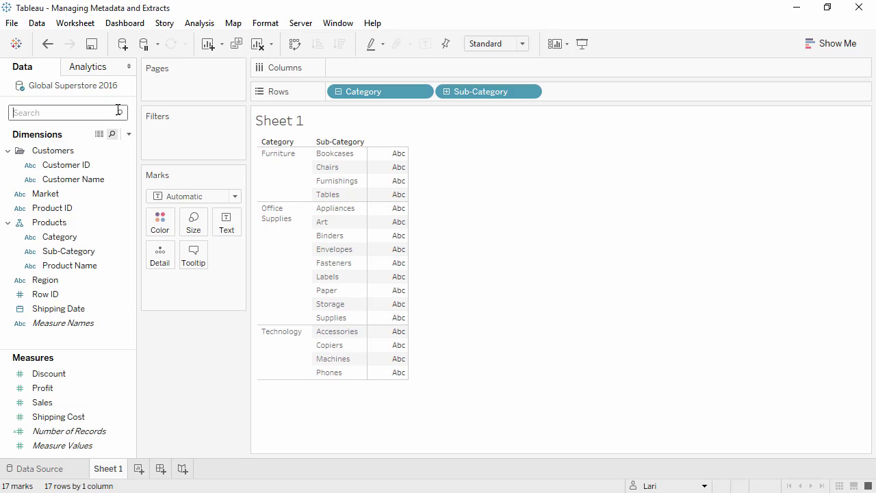
click(21, 295)
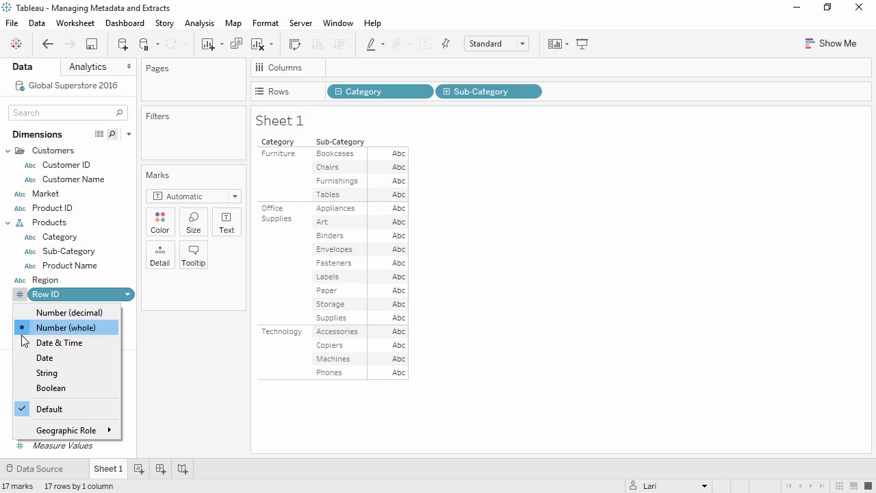
click(28, 373)
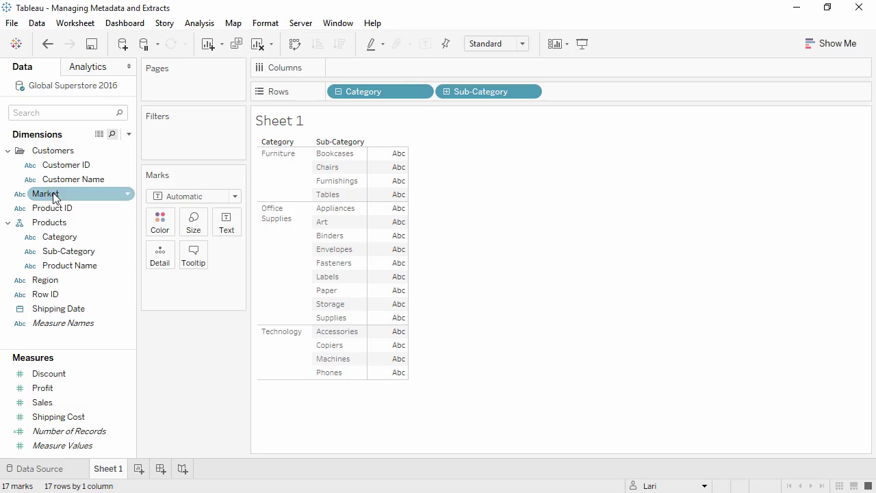
Step: Colour the marks by Market with the Green-Orange-Teal palette, then re-add Market to Color
drag(55, 194, 163, 217)
click(163, 219)
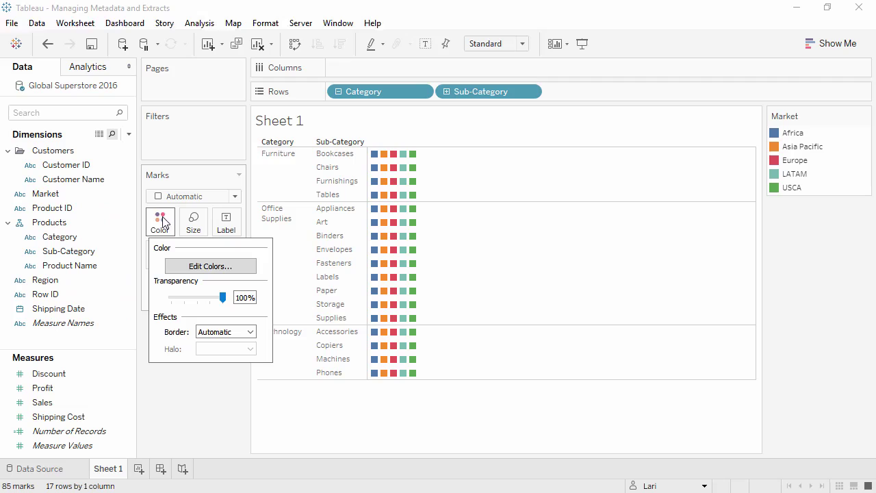
click(198, 265)
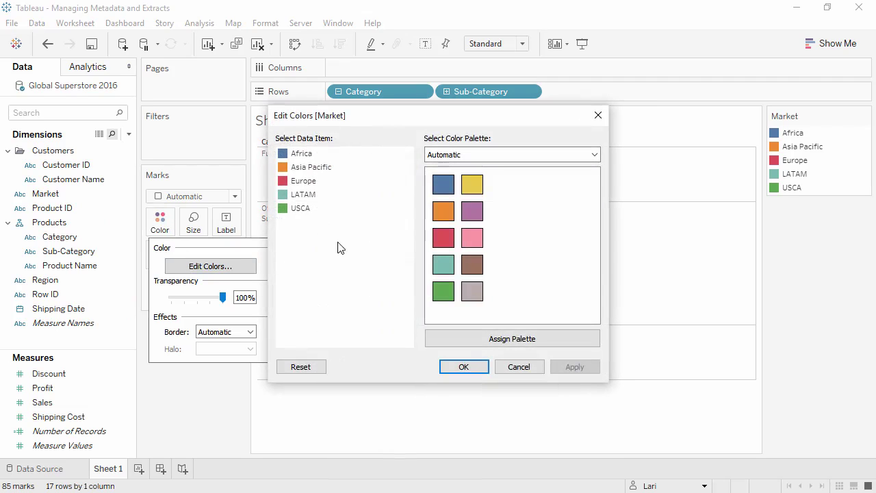
click(493, 155)
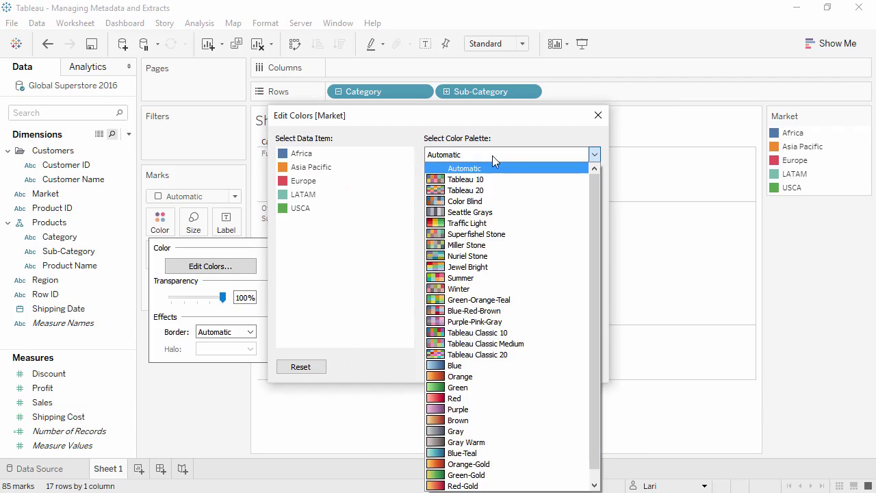
click(479, 300)
click(513, 339)
click(464, 367)
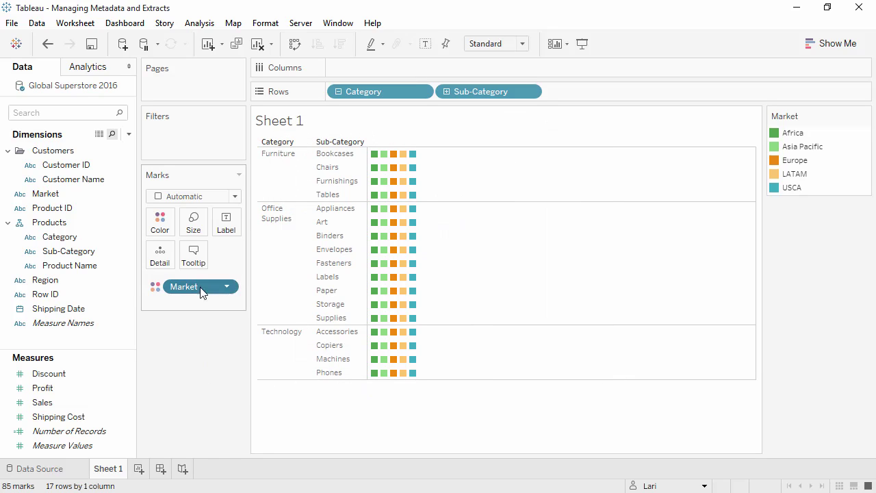
drag(203, 290, 182, 346)
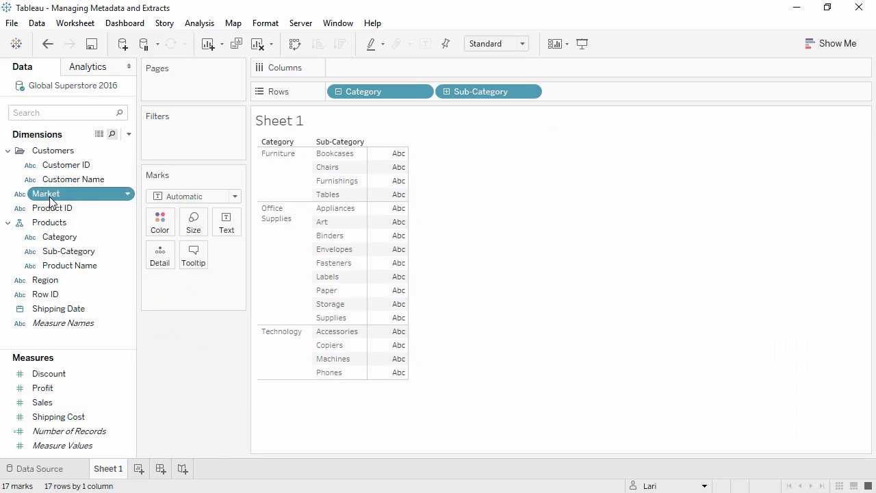
drag(49, 197, 171, 229)
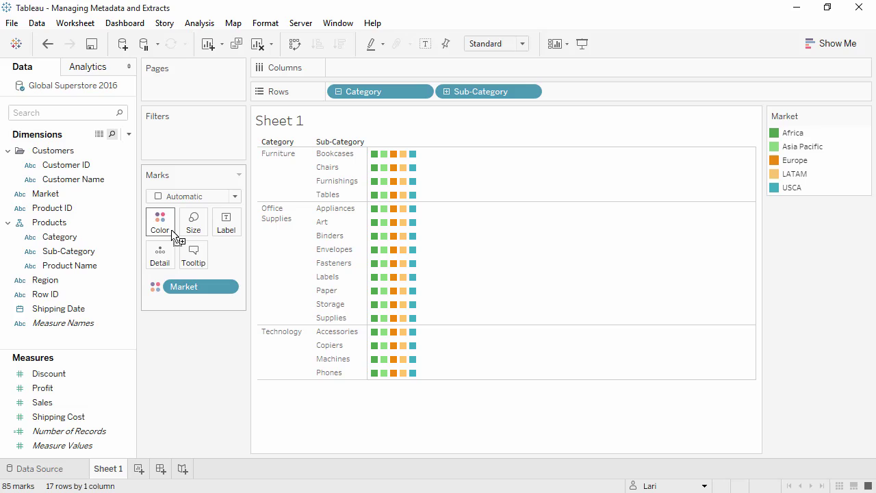
Step: Review the Discount field's Default Properties menu, then dismiss it
right_click(75, 374)
mouse_move(135, 297)
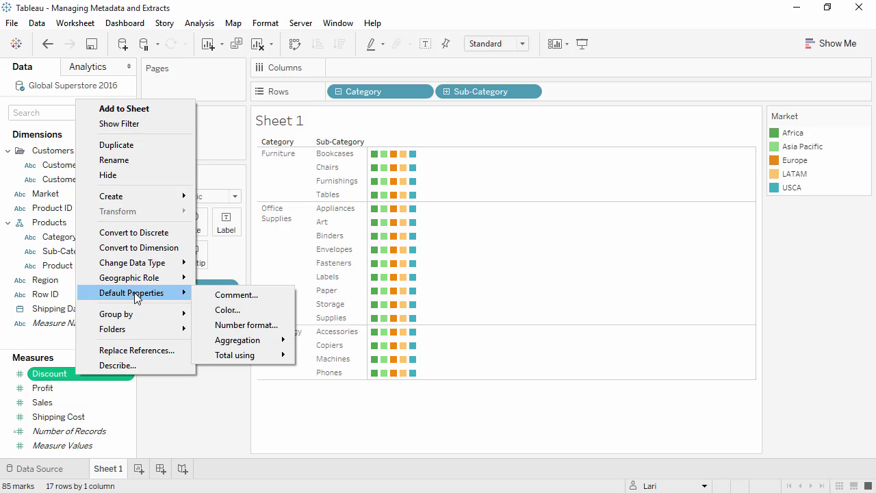
click(154, 399)
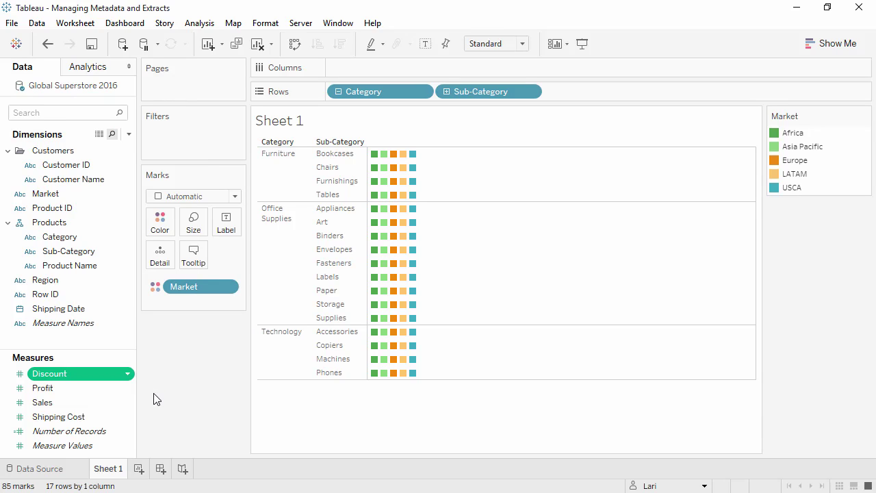
mouse_move(99, 380)
Step: Remove Market from Color and chart AVG(Discount) per sub-category, toggling mark labels on and off
drag(184, 288, 145, 359)
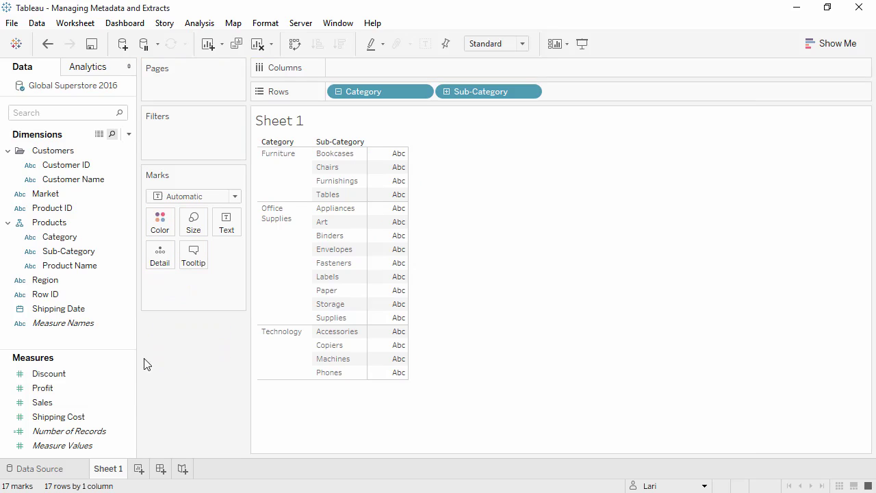
drag(67, 382, 358, 74)
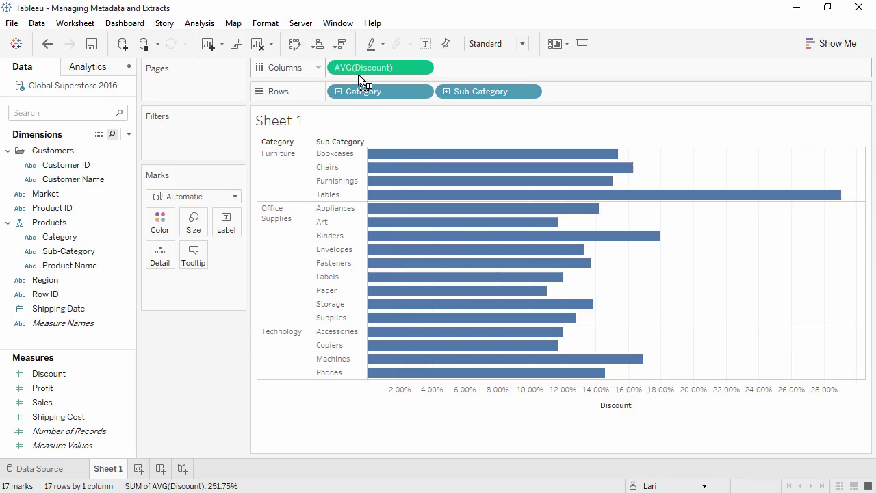
click(425, 44)
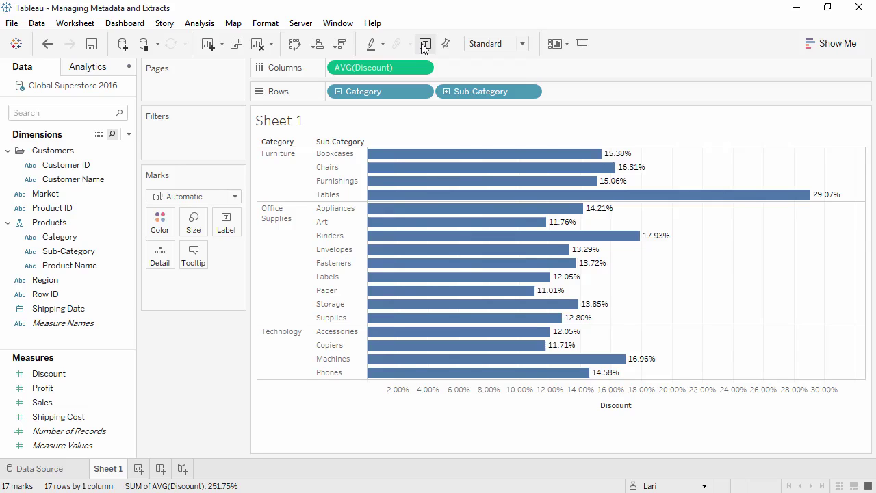
click(425, 44)
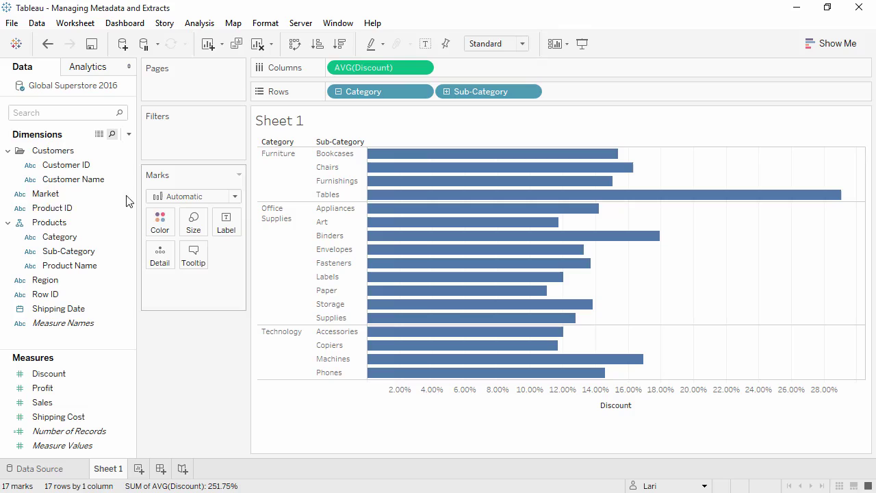
Step: Remove the Products hierarchy and add calculation 'Shipped X days ago' = DATEDIFF("day",[Shipping Date],TODAY())
right_click(78, 223)
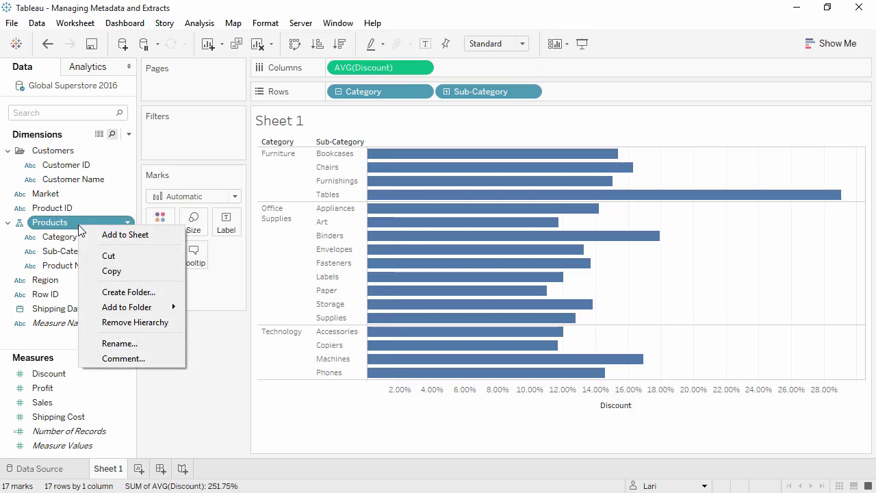
click(122, 323)
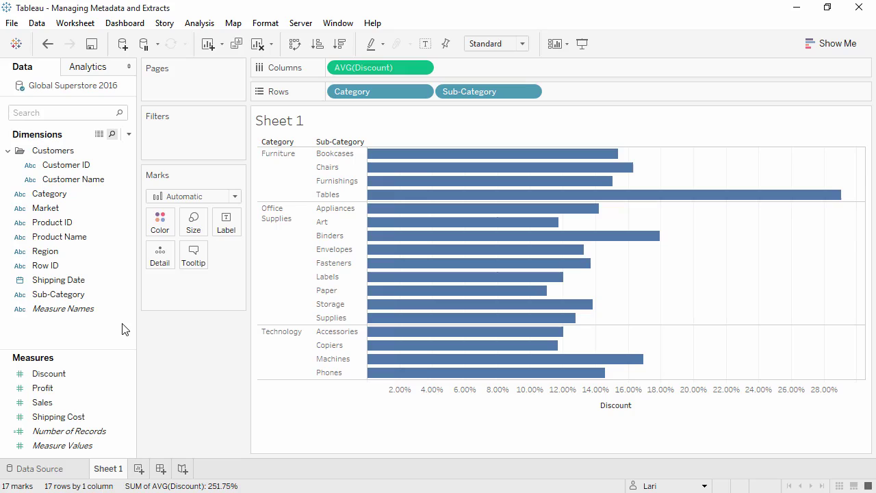
right_click(70, 329)
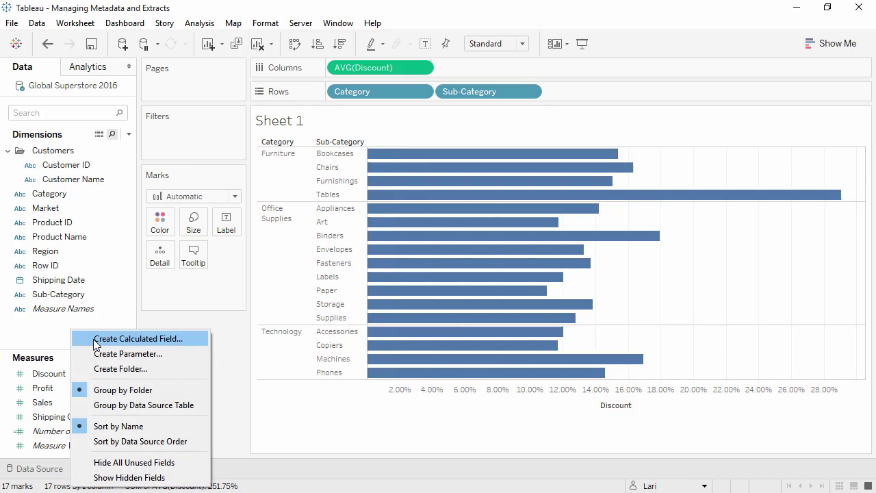
click(96, 339)
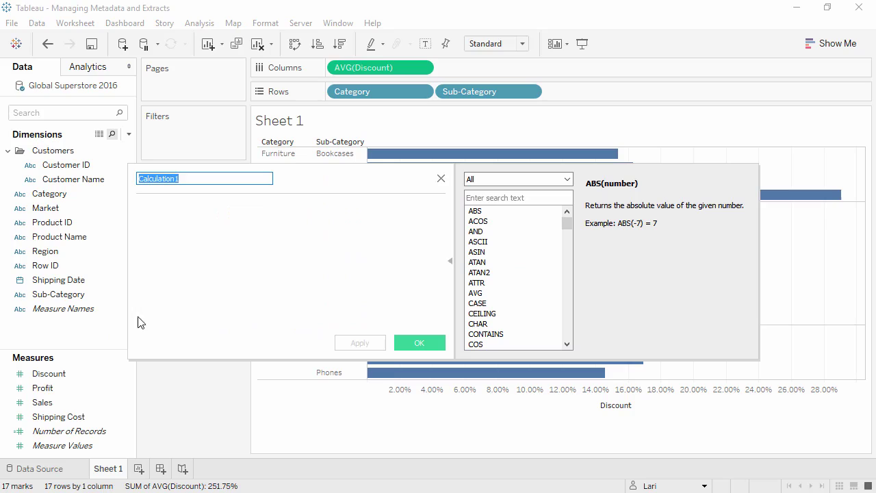
click(165, 288)
text(DATEDIFF("day", [Shipping Date], TODAY()))
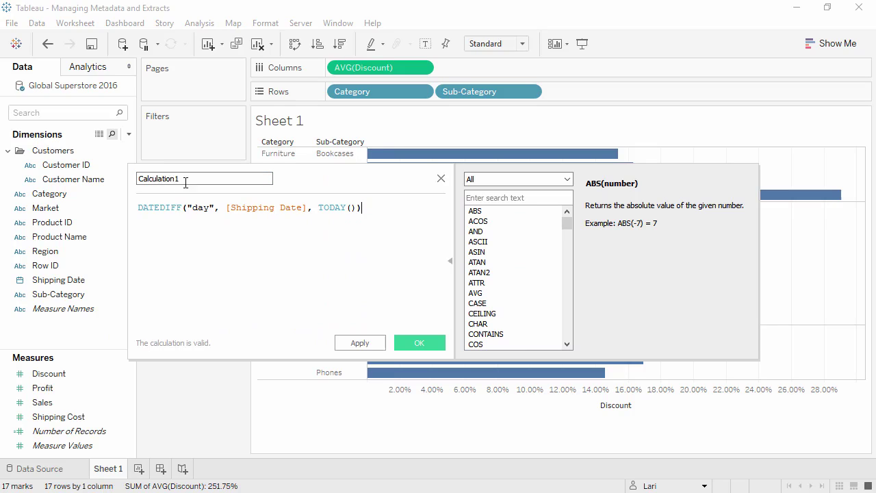
drag(187, 179, 137, 179)
text(Shipped X days ago)
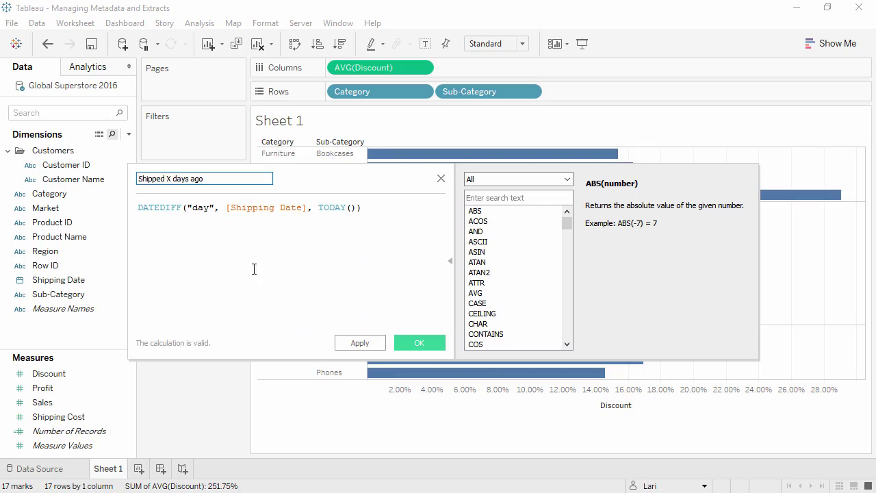
click(414, 343)
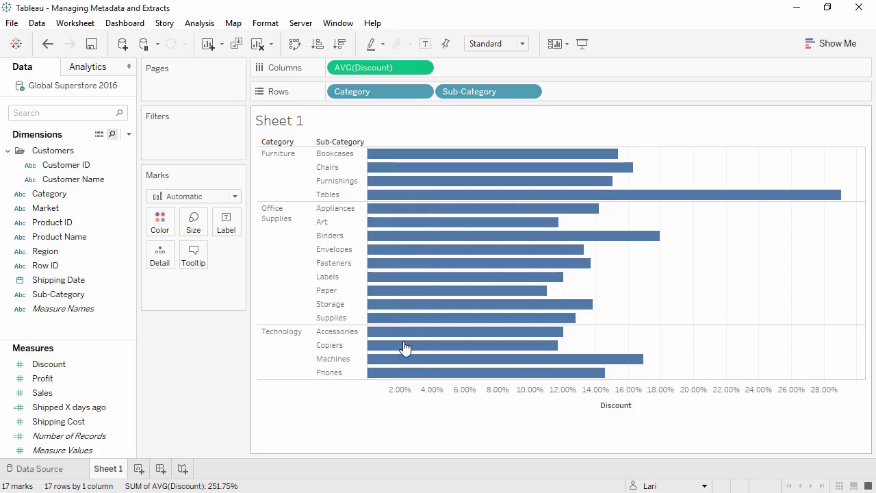
click(41, 468)
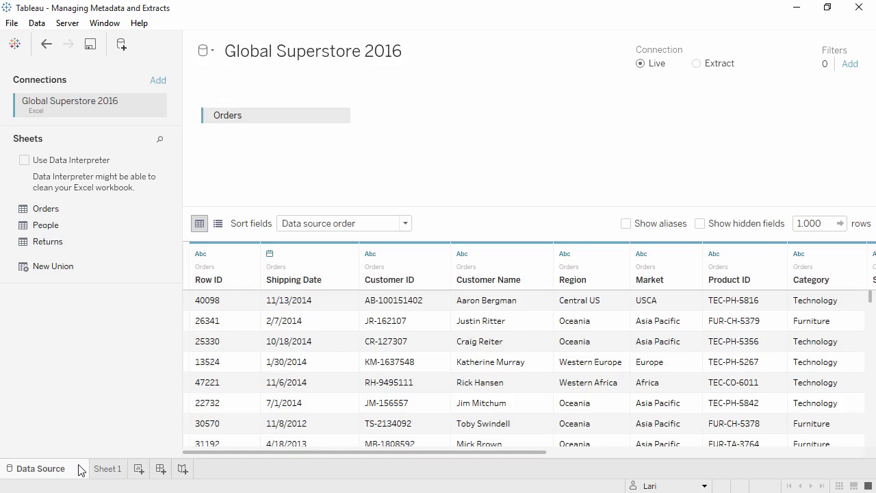
click(102, 469)
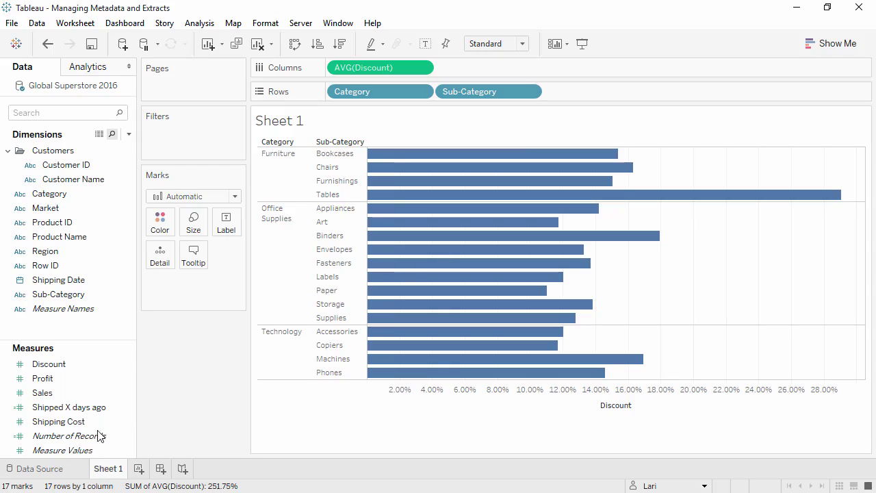
Step: Bring up the context menu of the Global Superstore 2016 data source
right_click(96, 89)
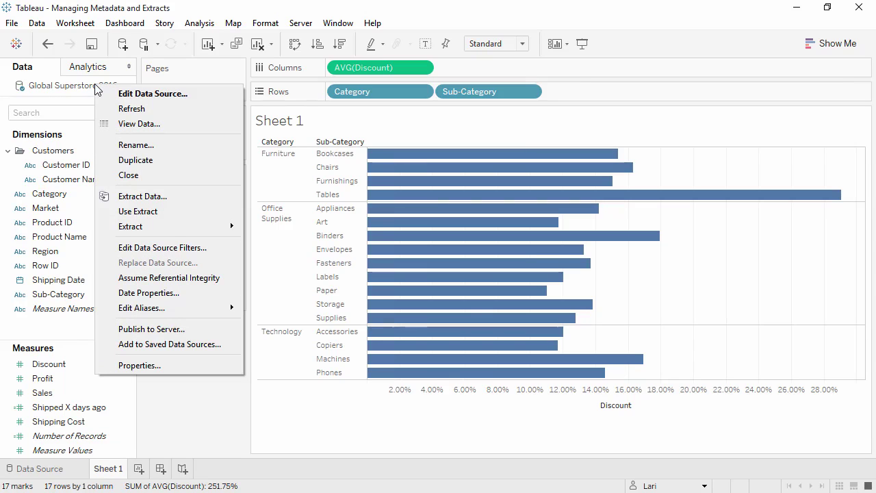